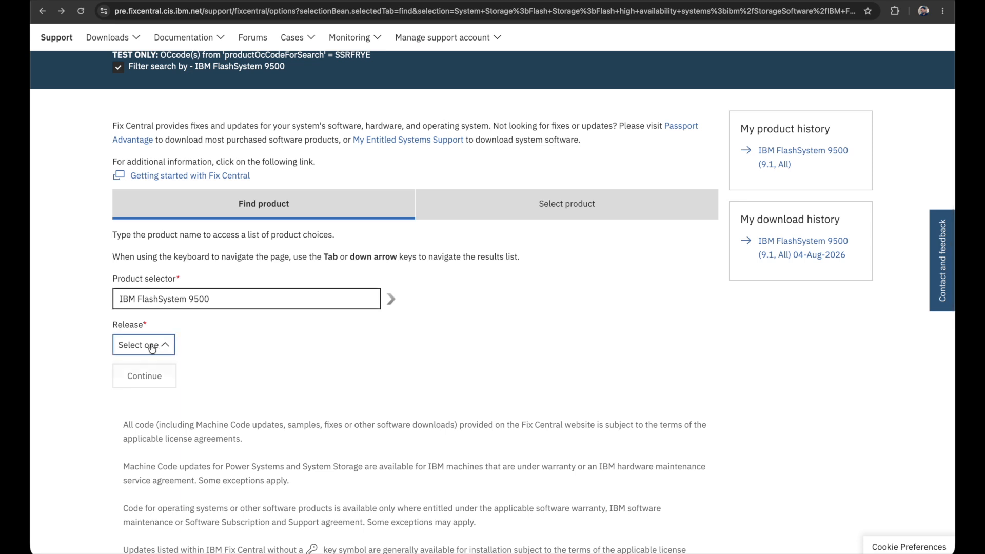
Step: List the release 9.1 fixes for IBM FlashSystem 9500 and select the IBM Storage Virtualize Management Pack for VCF Operations 1.0
click(134, 383)
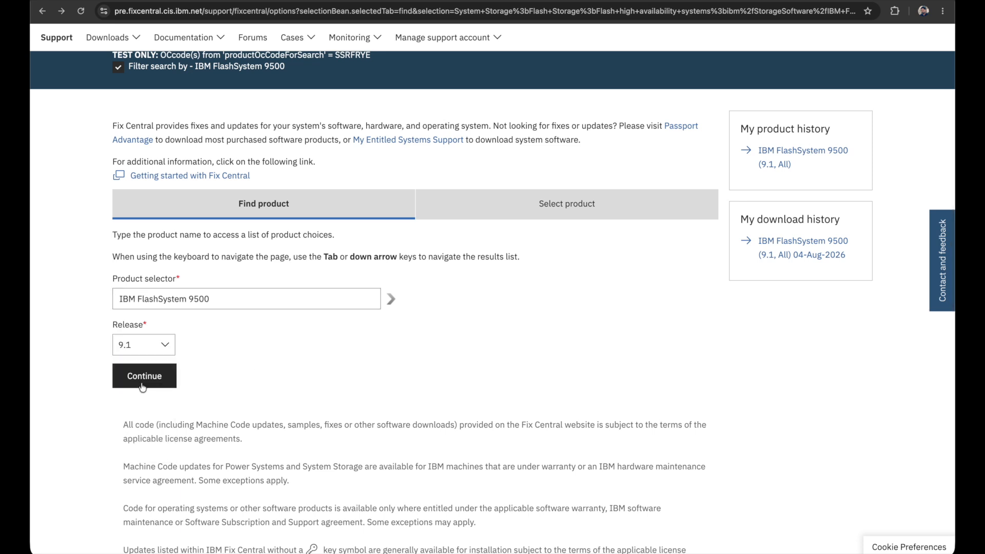
click(159, 385)
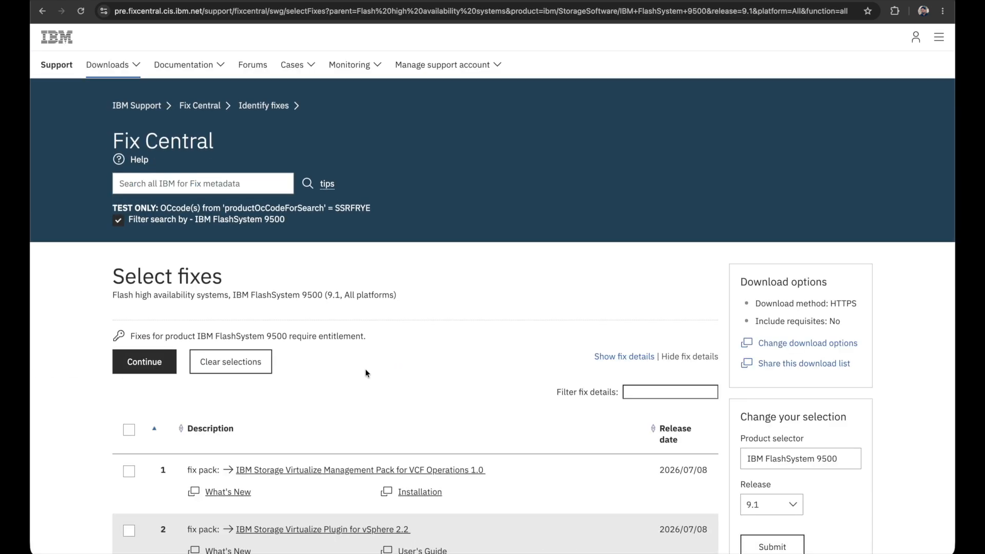
scroll(349, 334, down, 3)
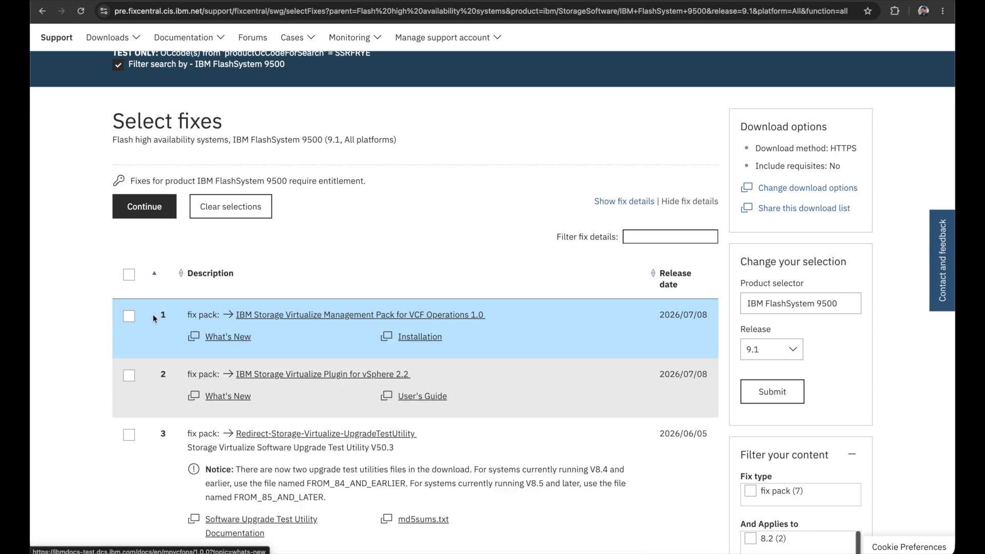
click(129, 317)
click(324, 316)
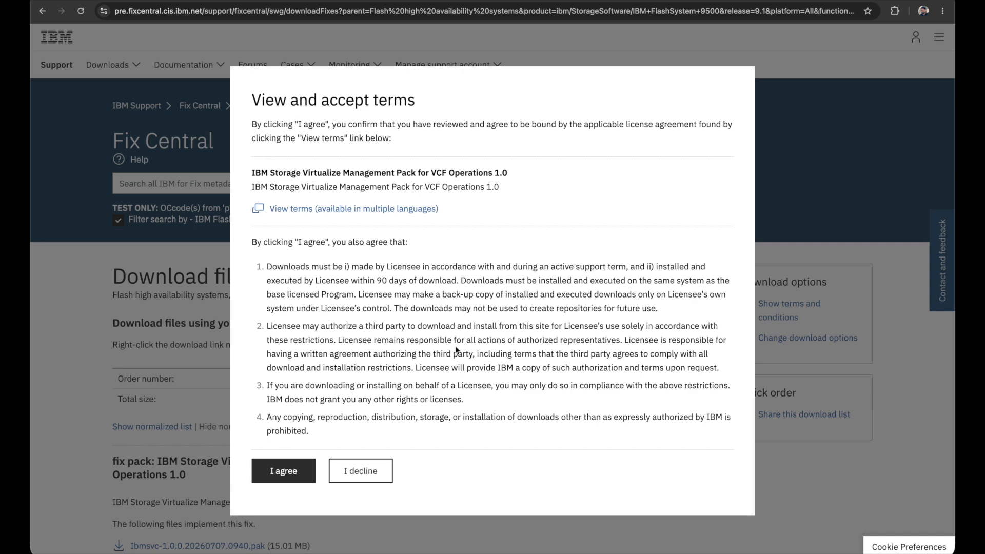
Step: Accept the license terms and download the management pack file Ibmsvc-1.0.0.20260707.0940.pak
click(283, 471)
scroll(372, 329, down, 3)
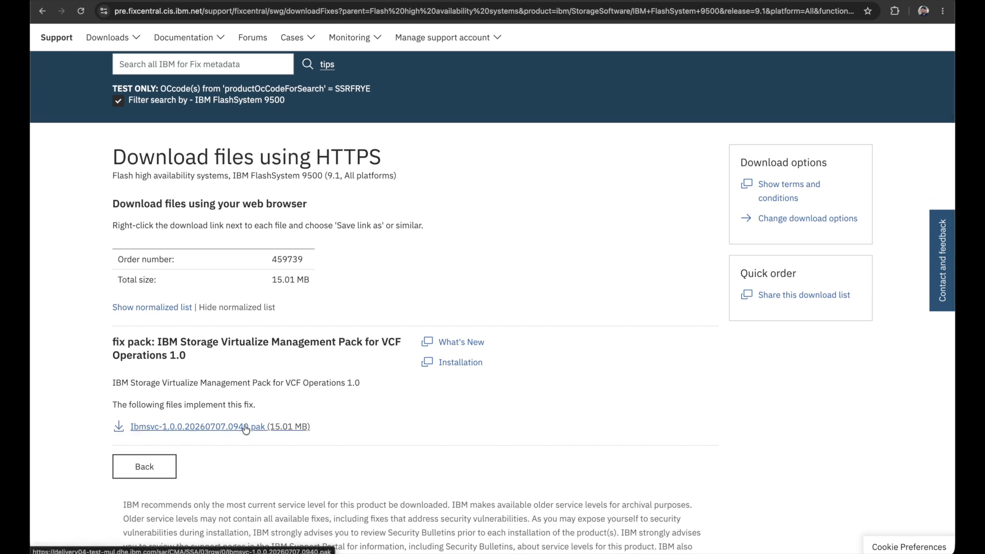
click(285, 429)
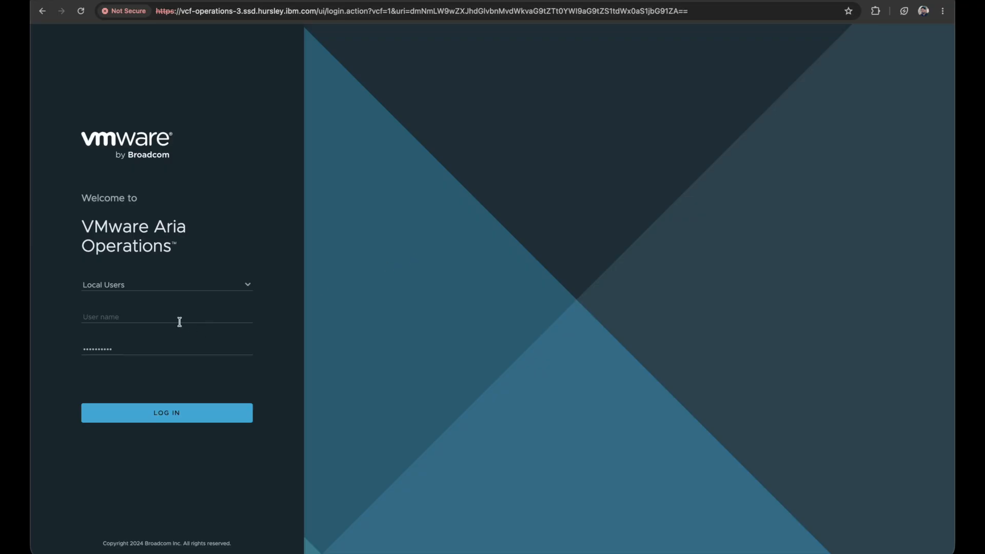
Step: Switch to VMware Aria Operations and log in as the local user admin with the already filled-in password
click(180, 321)
text(admin)
click(159, 413)
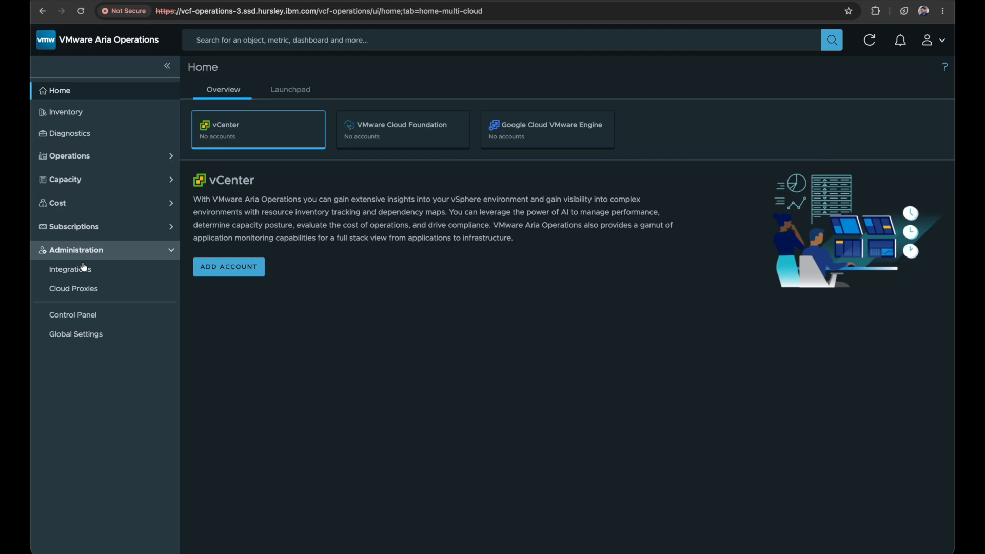
Step: Start adding a management pack from the integrations repository and choose ibmsvc-1.0.0.20260803.1703.pak from the Downloads folder
click(82, 271)
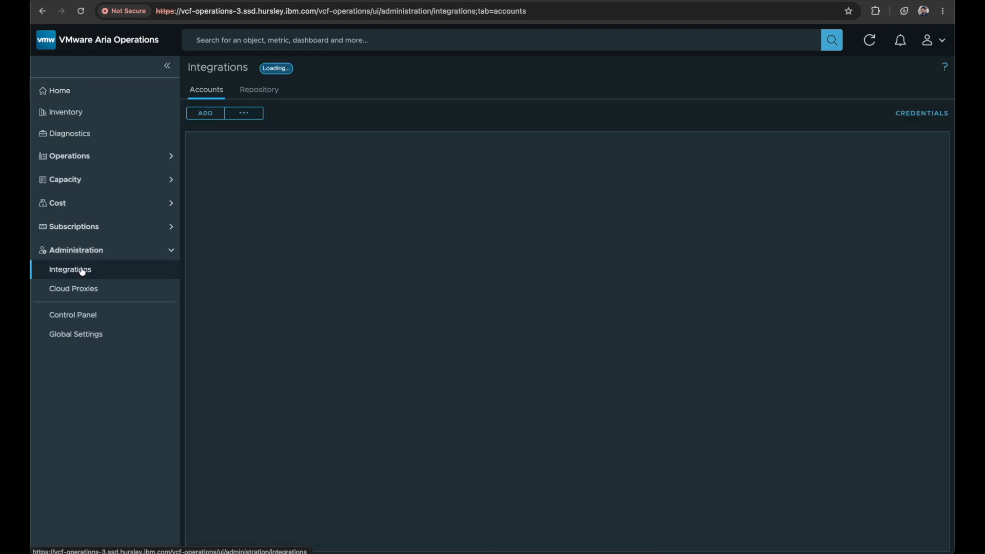
click(259, 92)
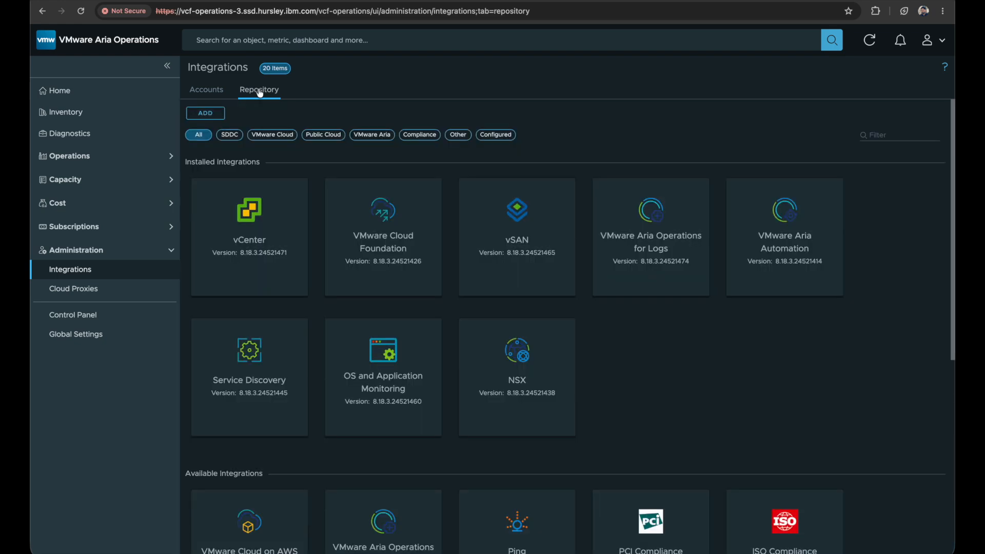
click(215, 117)
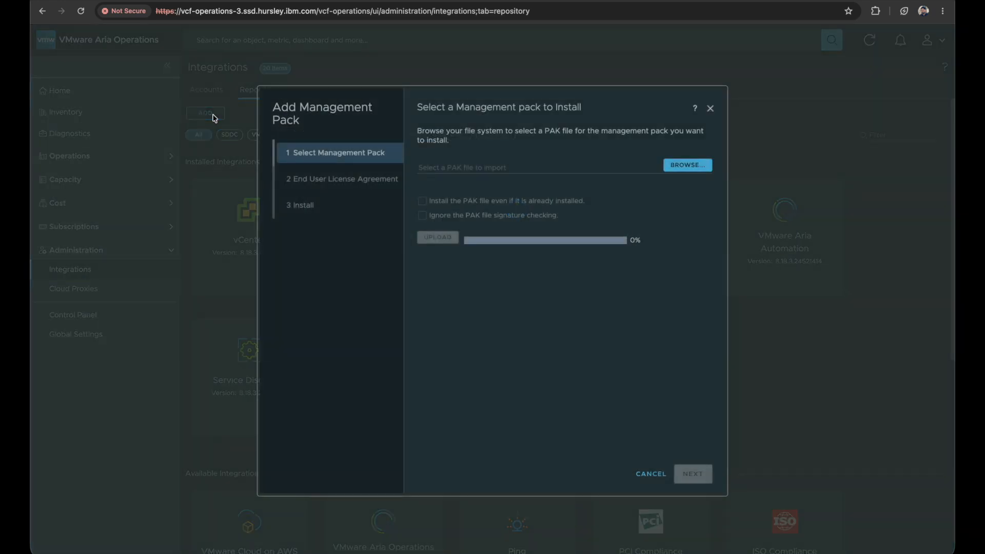
click(704, 167)
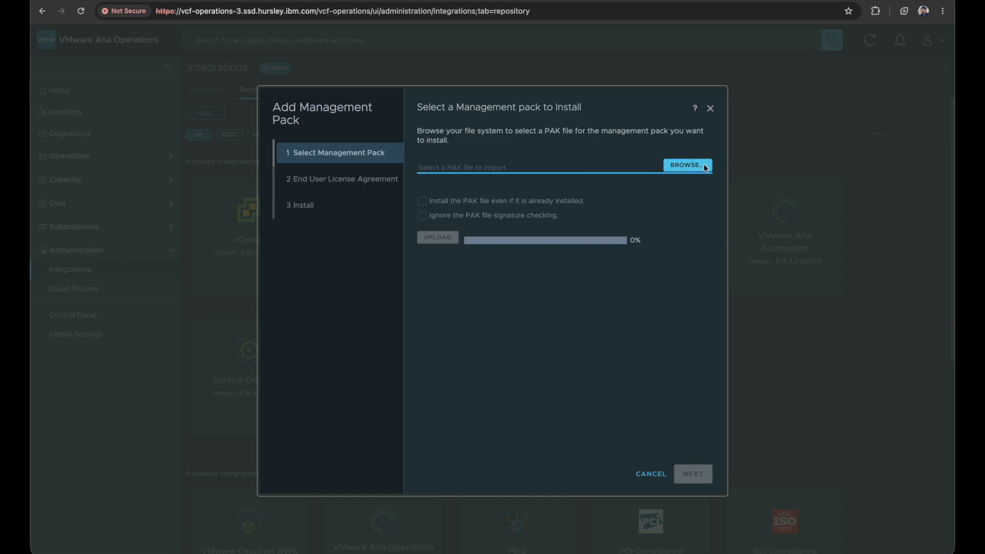
click(77, 145)
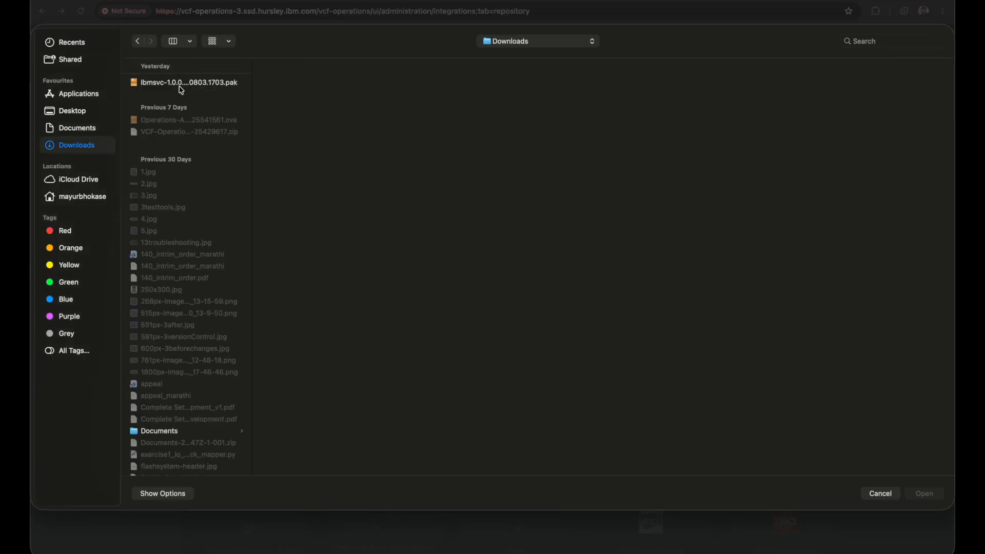
double_click(180, 85)
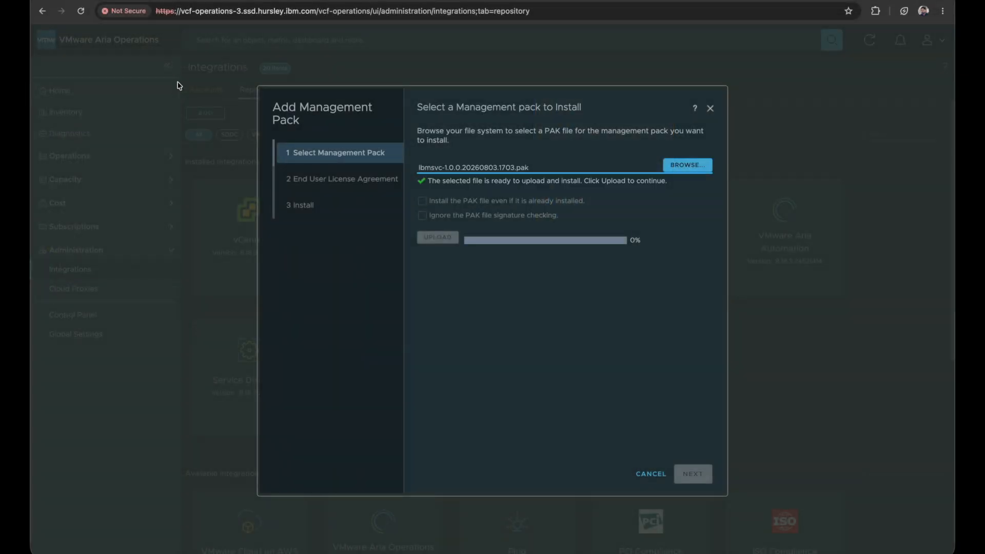
Step: Allow installation even if already installed, ignore the PAK signature check, and upload the file
click(422, 201)
click(422, 215)
click(433, 238)
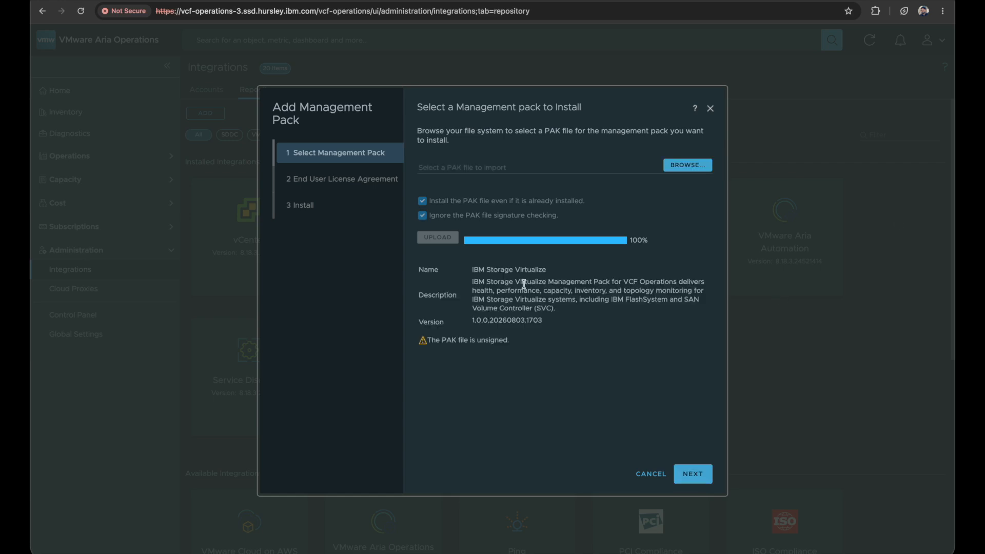
Step: Continue with the unsigned PAK file, accept the End User License Agreement, and proceed to the installation
click(689, 472)
click(626, 354)
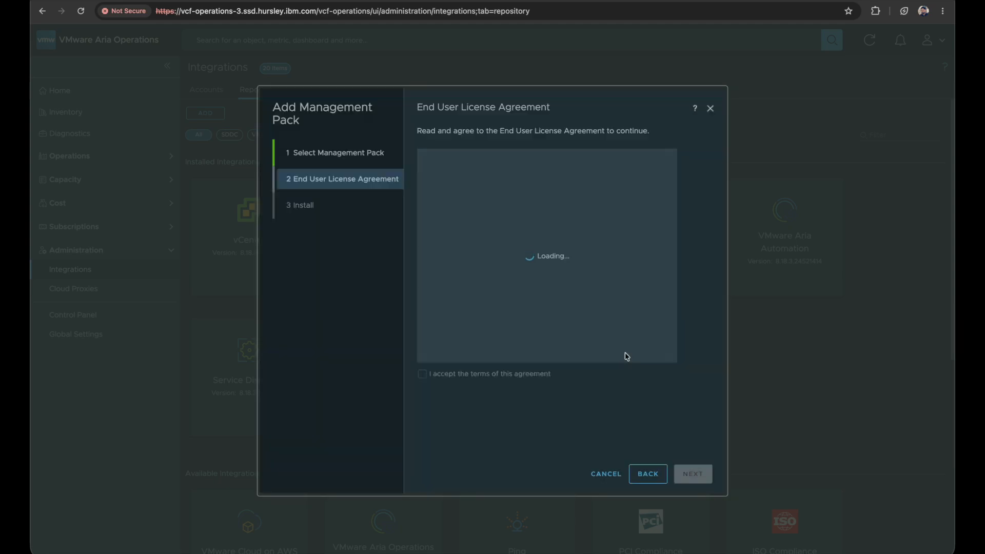
click(423, 374)
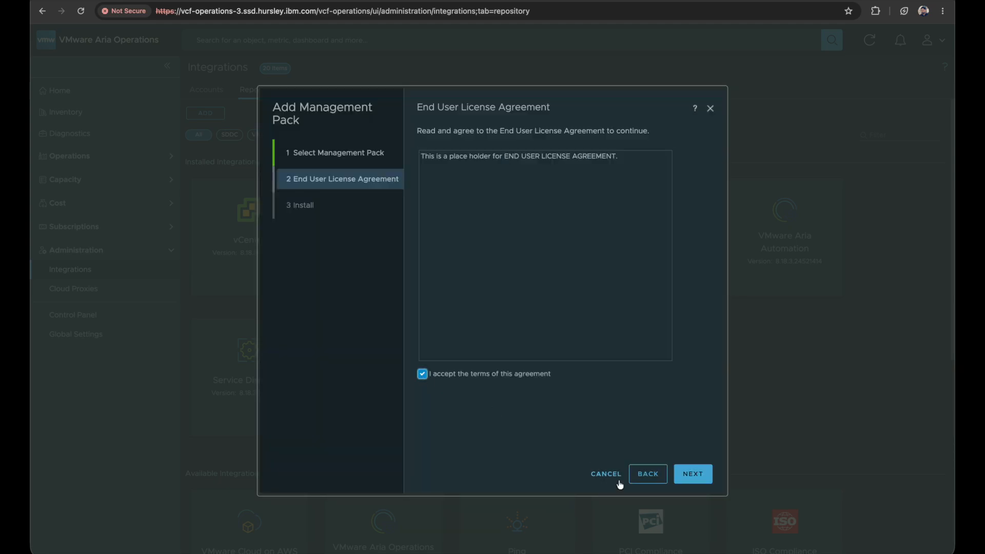
click(704, 476)
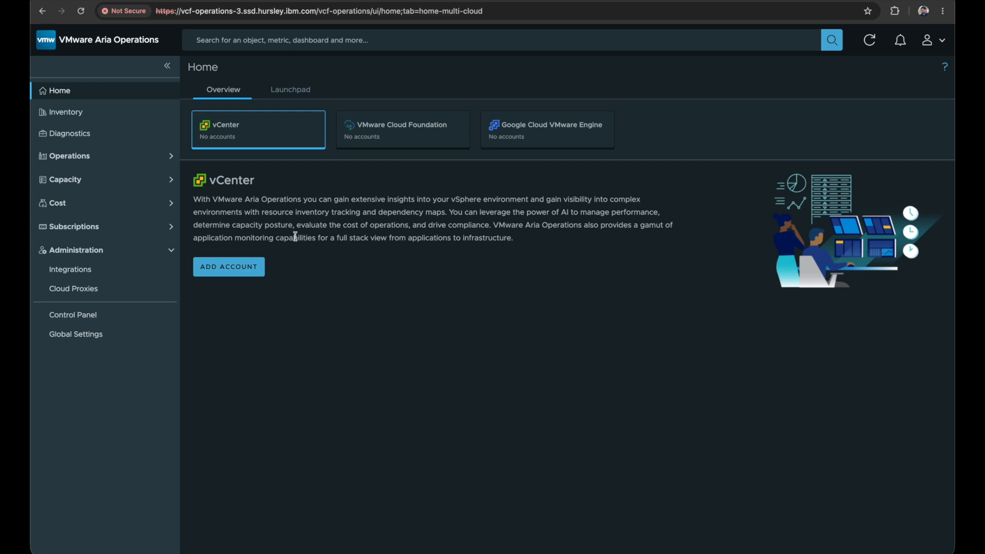
Step: Start adding an integration account of type IBM Storage Virtualize
click(145, 259)
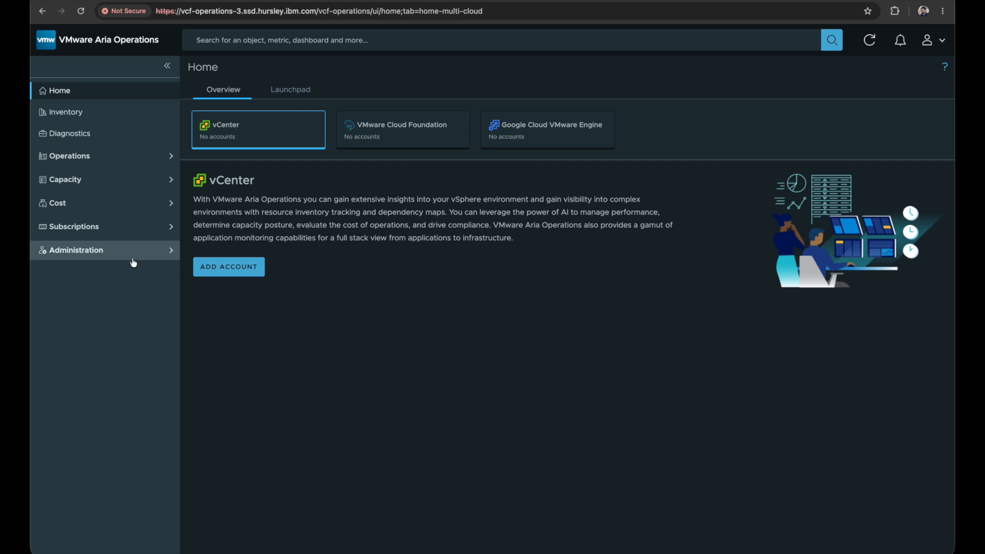
click(132, 258)
click(125, 272)
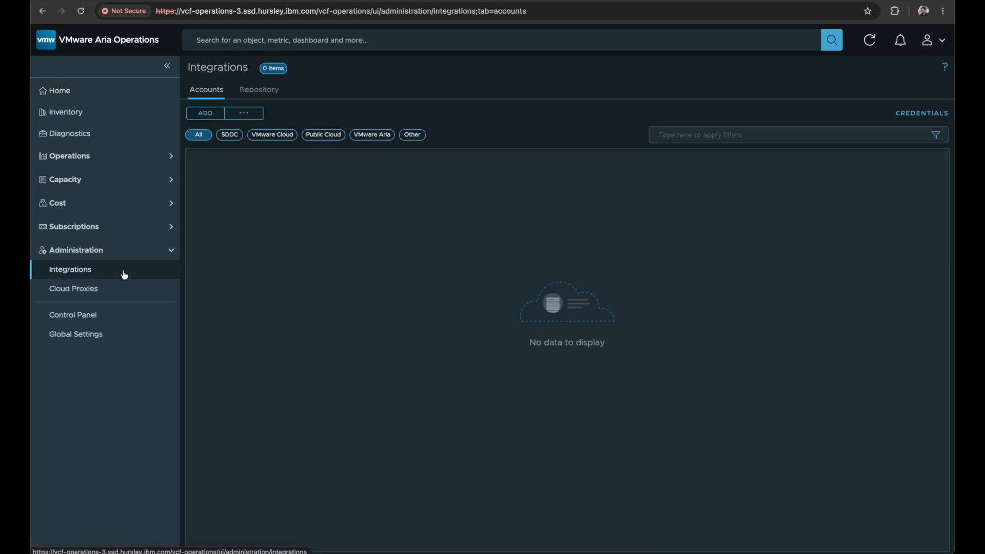
click(206, 113)
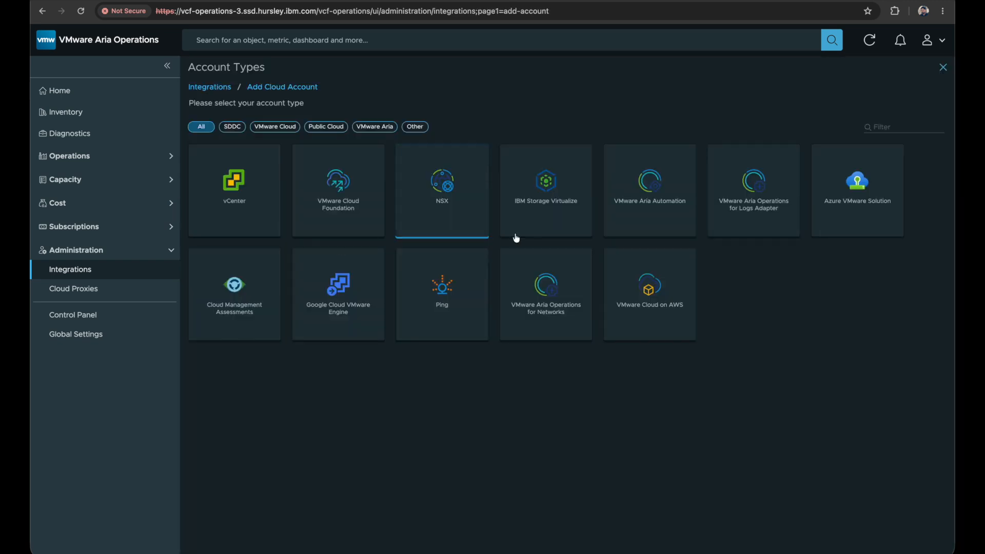
click(568, 220)
Step: Name the account FS-115 and set its host name/IP address to 9.71.25.115
click(402, 137)
text(FS-115)
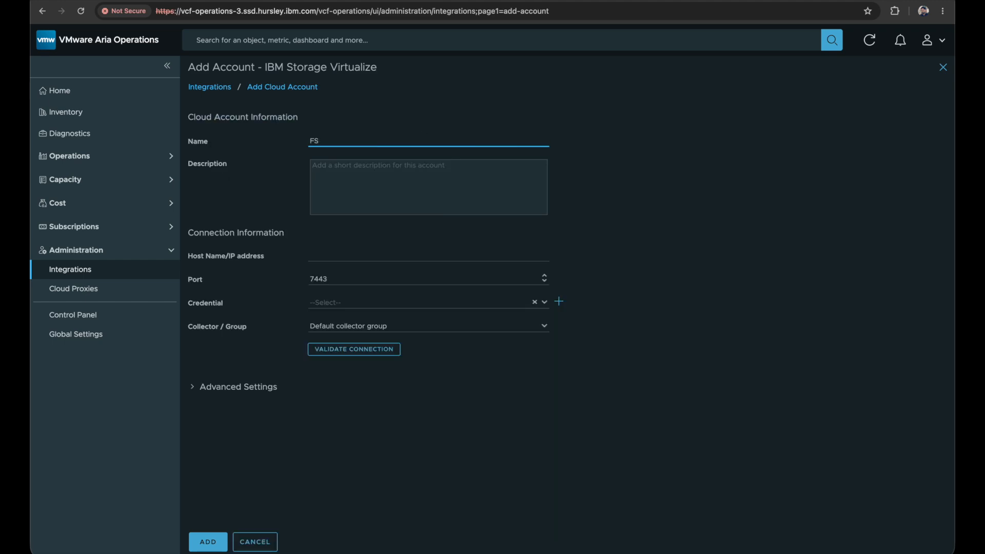
click(470, 1)
click(343, 1)
click(368, 254)
key(ctrl+v)
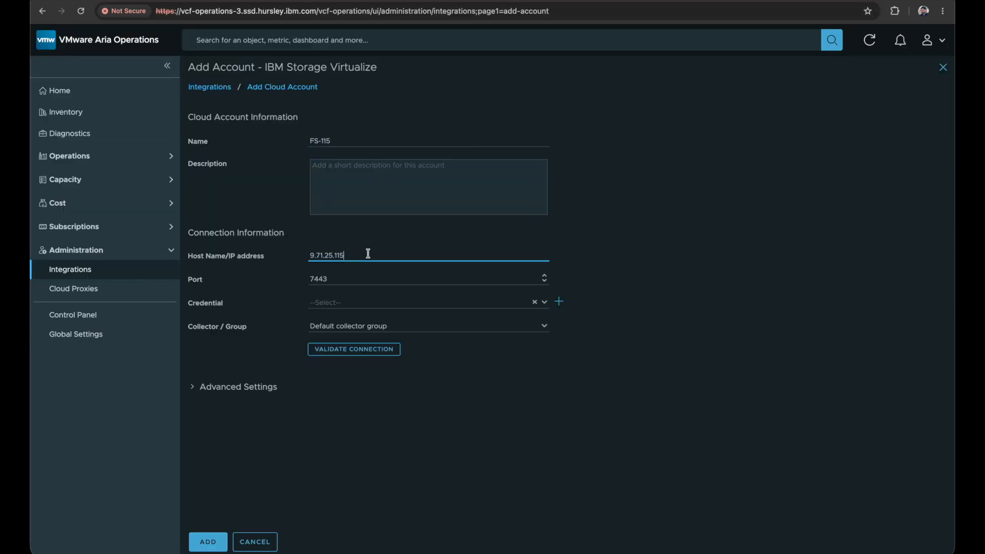
Step: Create a credential named FS-115-Cred with username superuser and enter the storage system's password
click(559, 303)
click(558, 302)
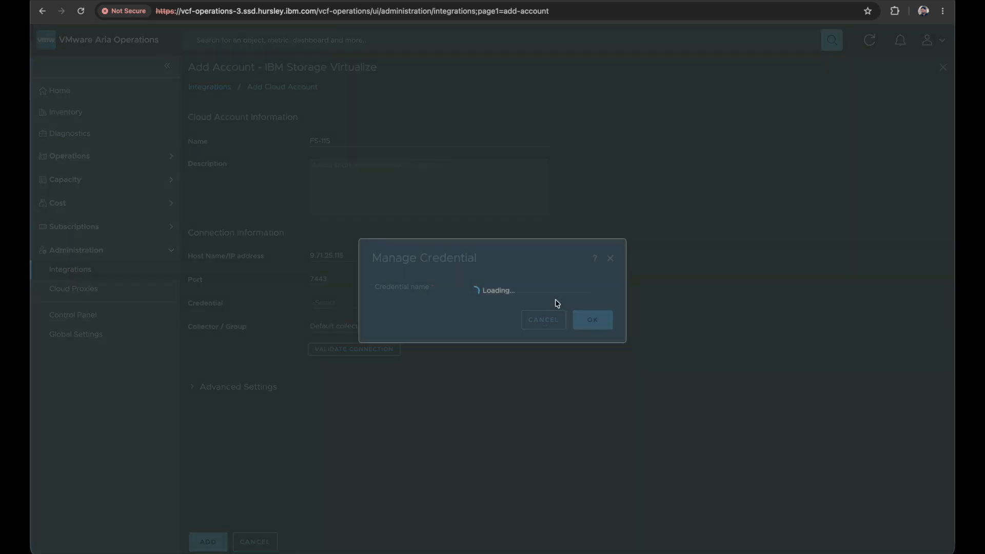
click(509, 269)
text(FS-115-Cred)
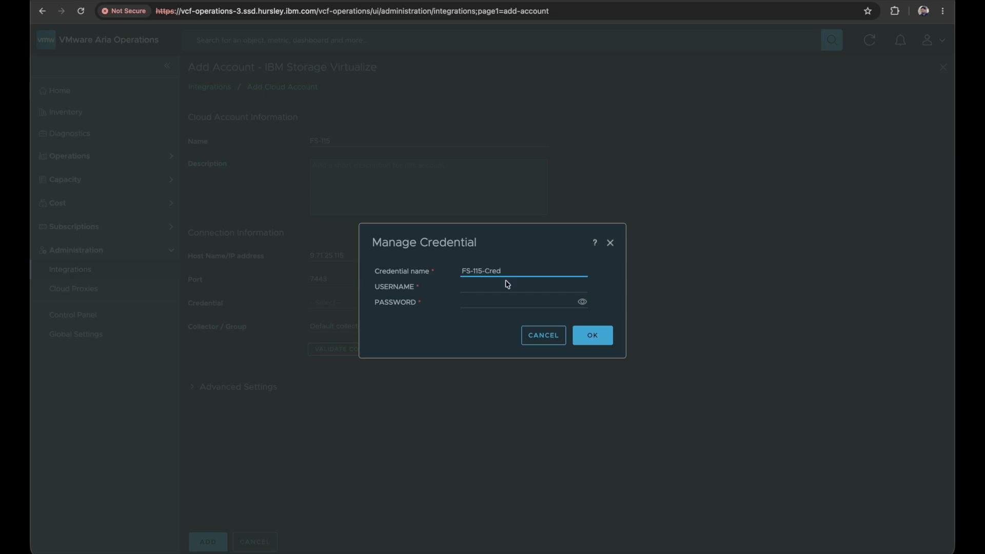
click(499, 289)
text(superuser)
key(Tab)
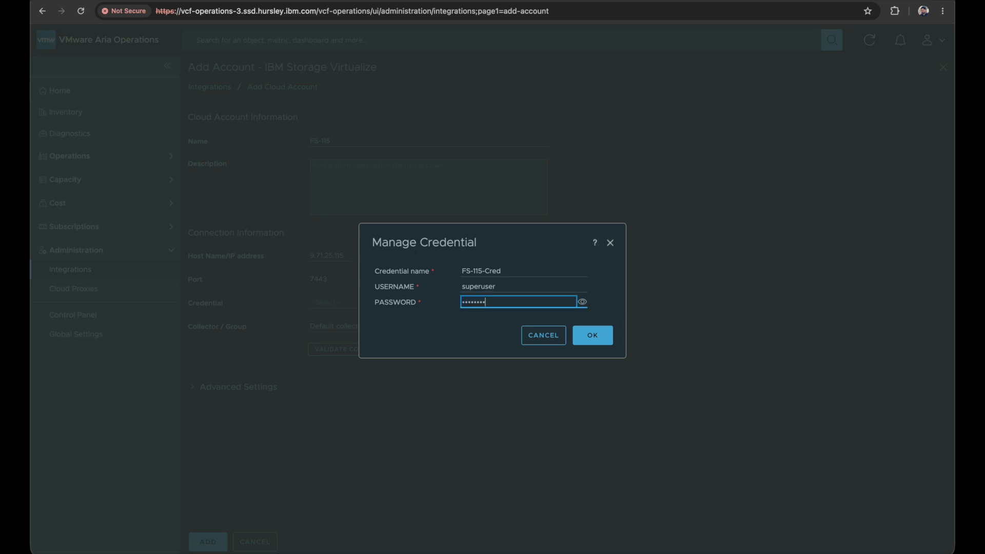
click(581, 334)
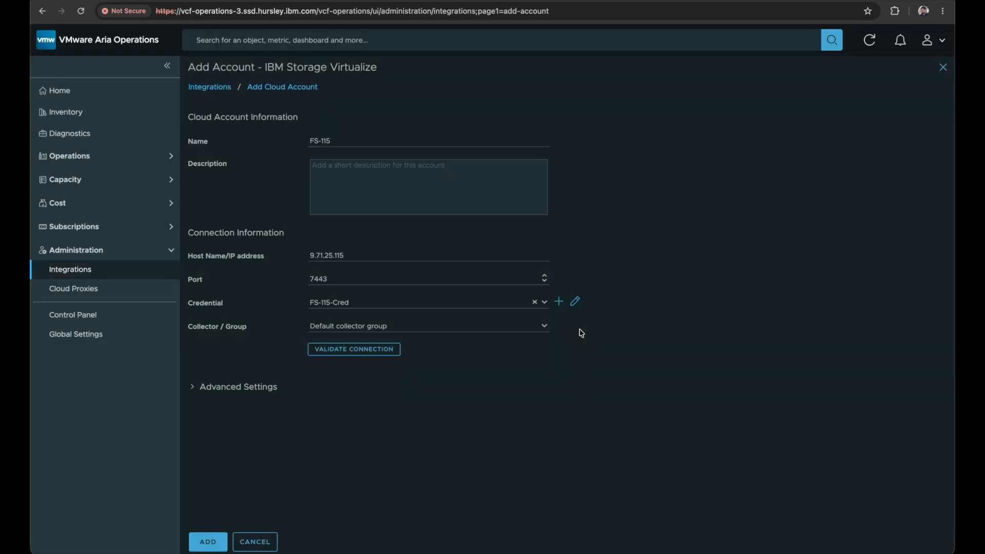
Step: Set Collect vSphere Objects to true in the account's advanced settings
click(193, 390)
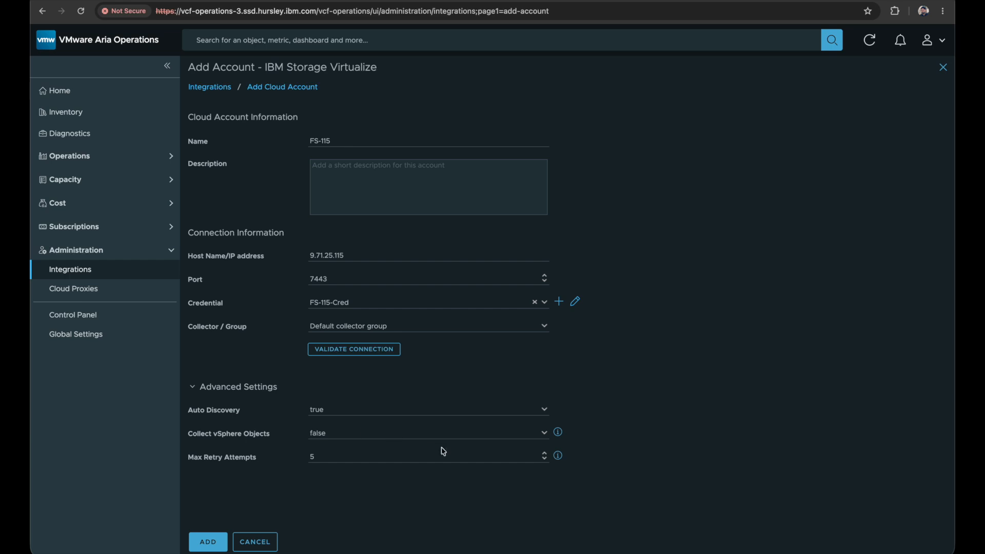
click(545, 434)
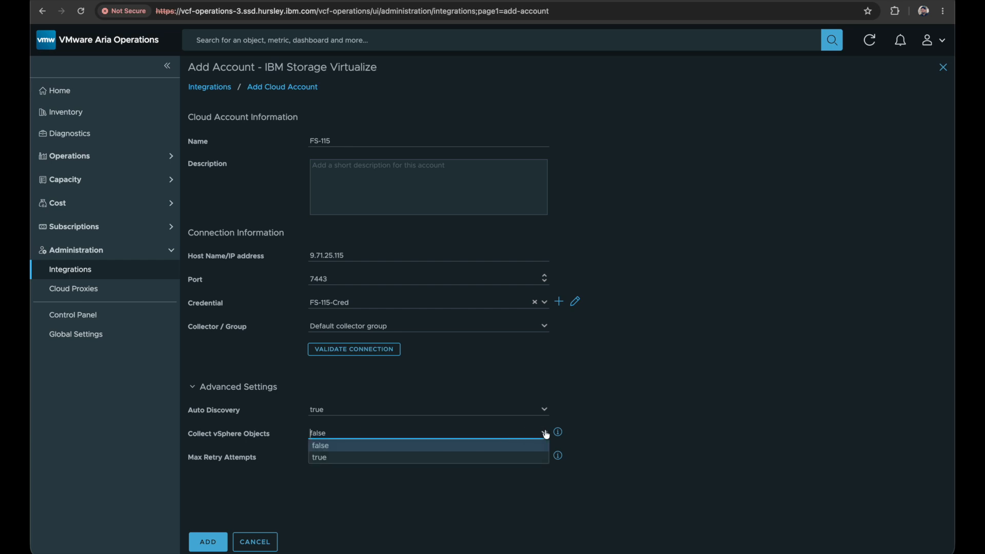
click(486, 459)
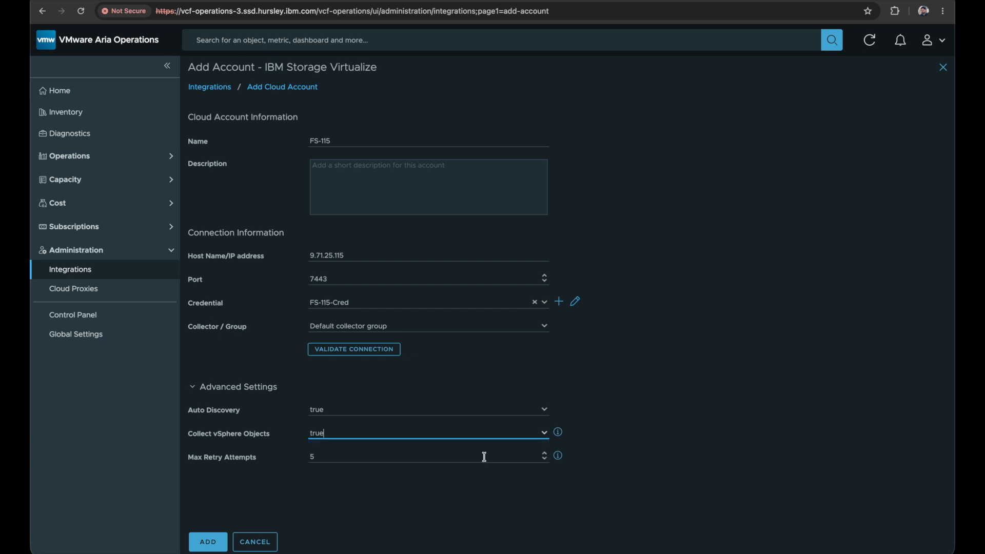
click(610, 381)
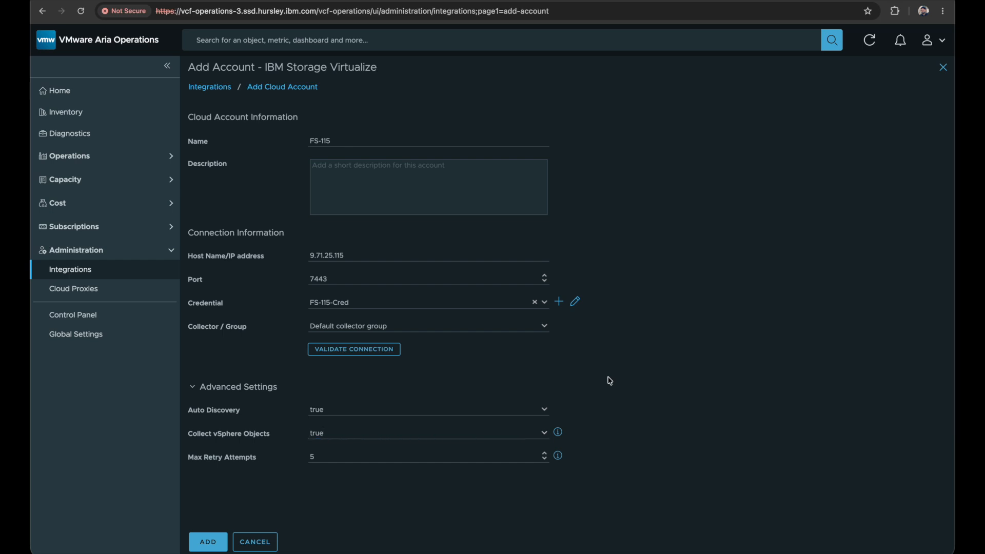
Step: Validate the connection to the storage system and add the FS-115 account
click(390, 357)
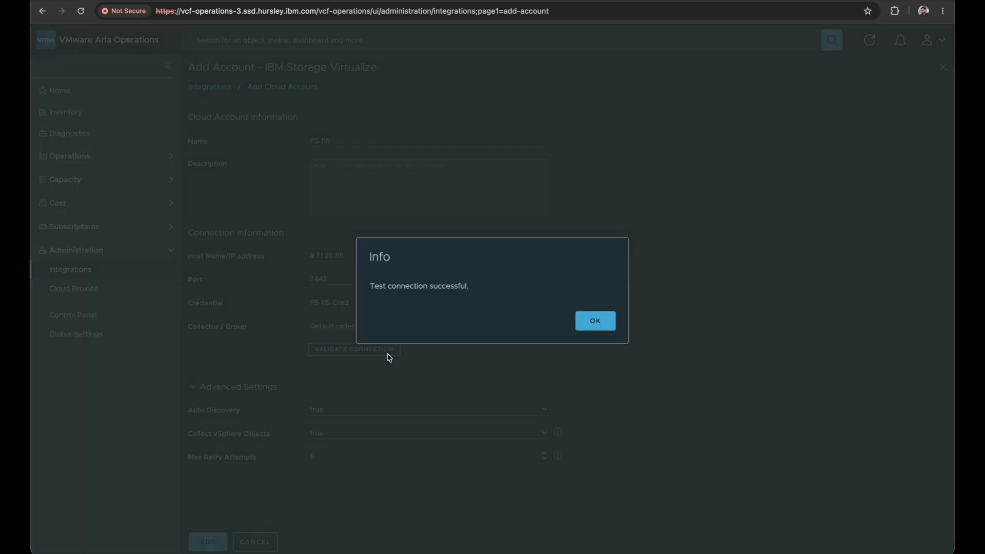
click(588, 330)
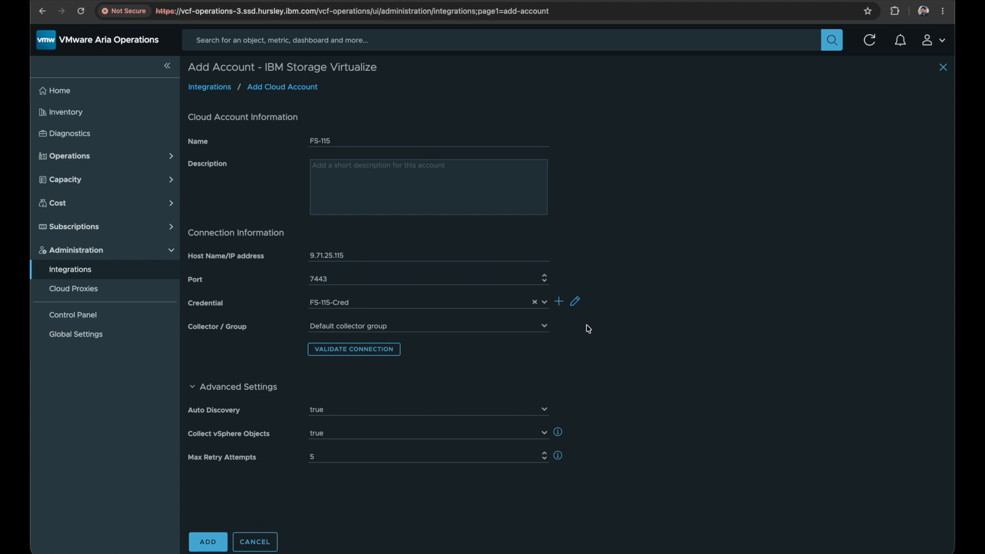
click(208, 543)
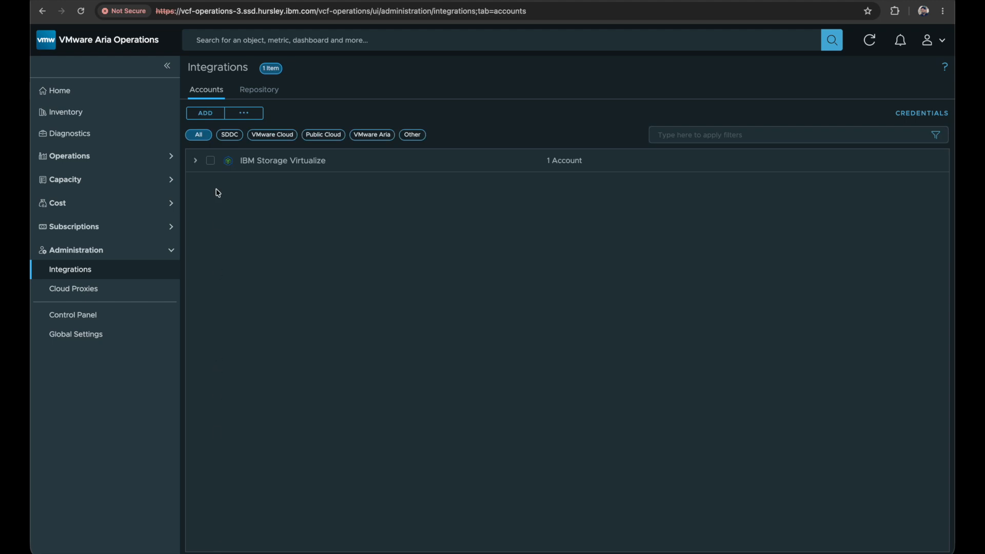
Step: Expand the IBM Storage Virtualize integration and refresh the page to check the FS-115 account's status
click(197, 162)
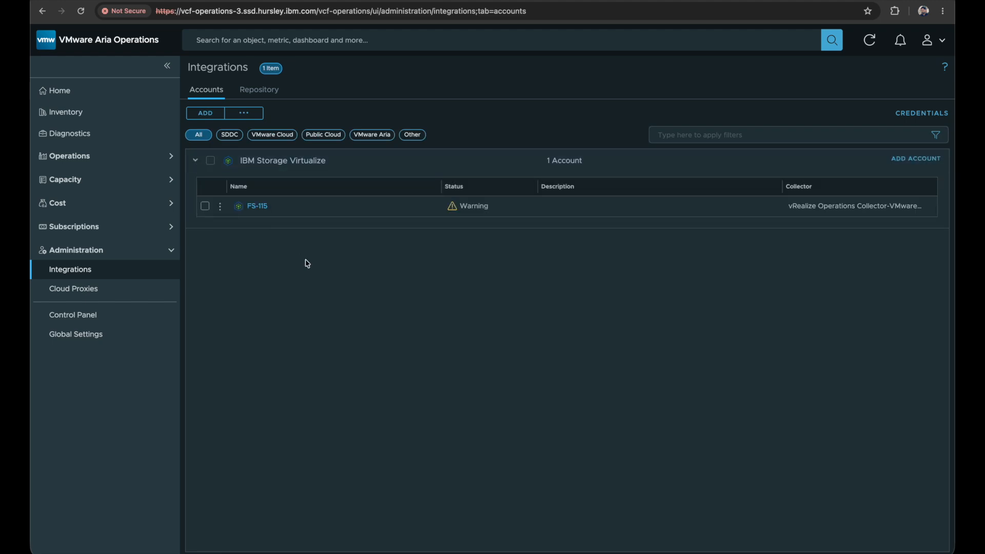
click(873, 46)
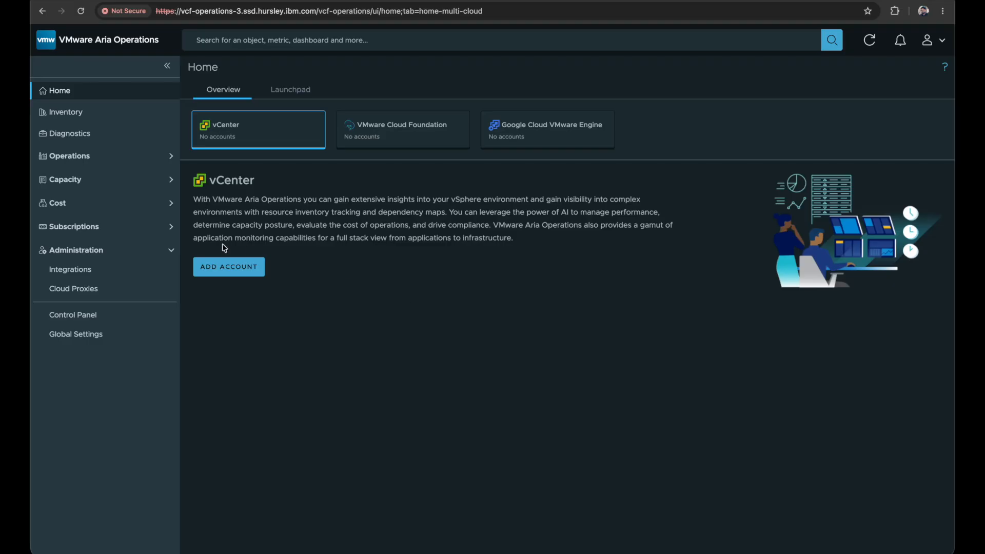
Step: Find the FS-115 instance under IBM Storage Virtualize in the inventory and examine its topology
click(85, 118)
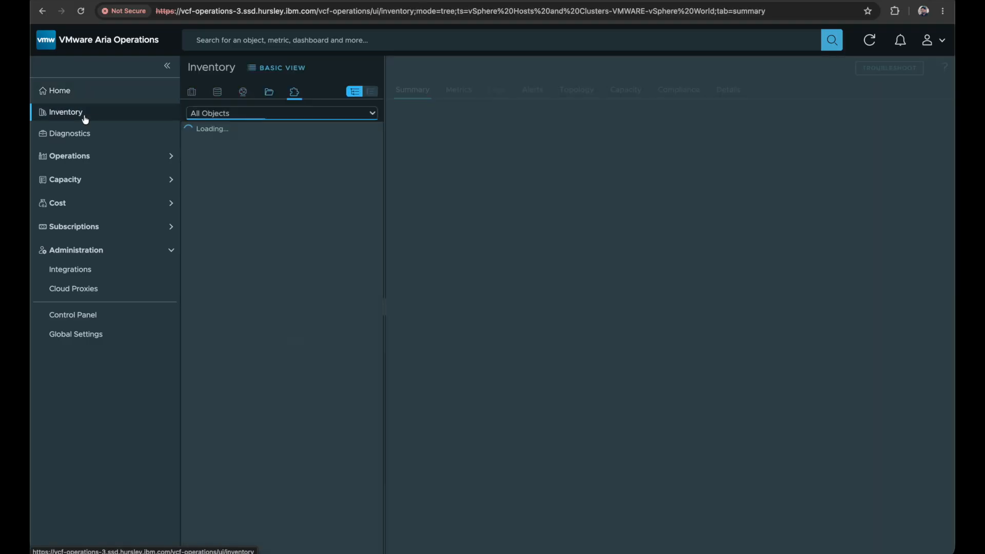
click(185, 170)
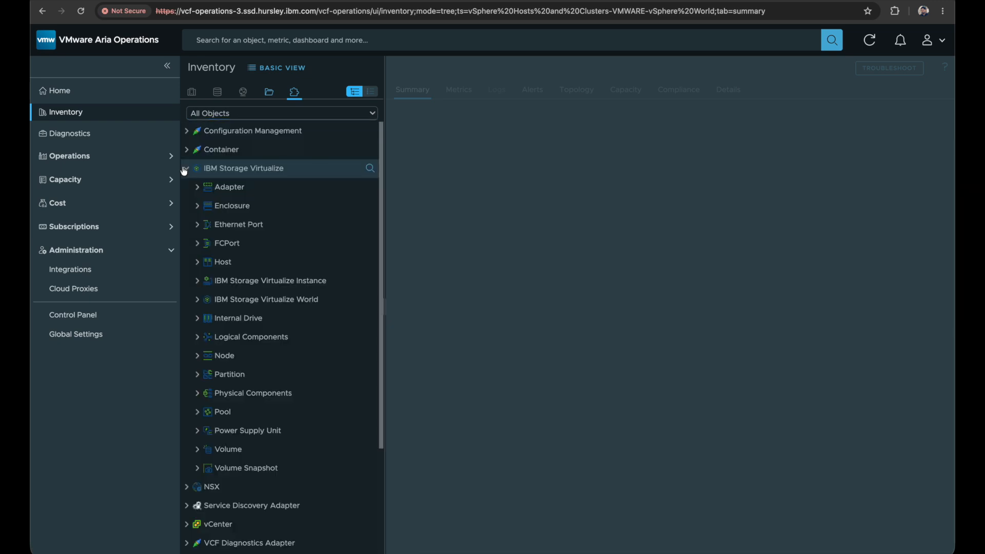
click(198, 281)
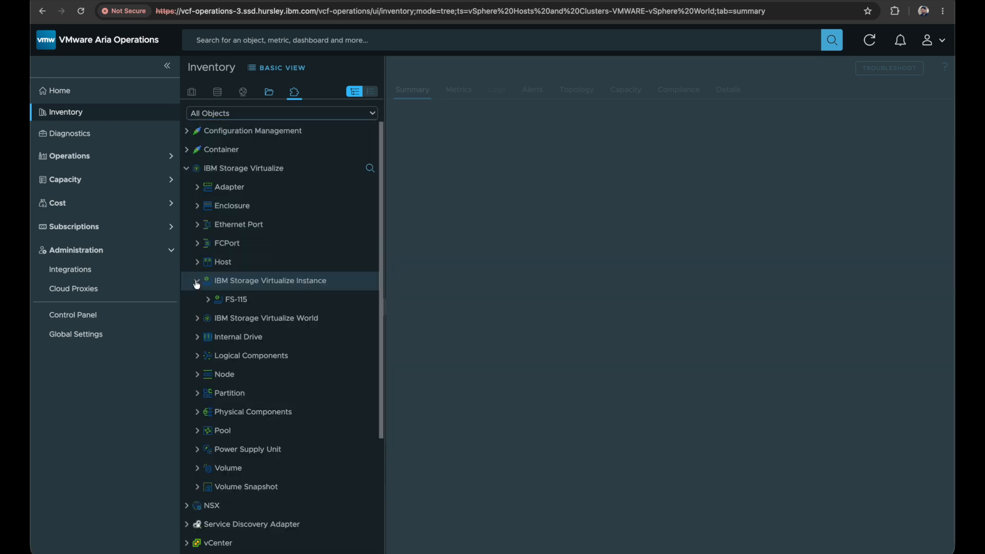
click(223, 303)
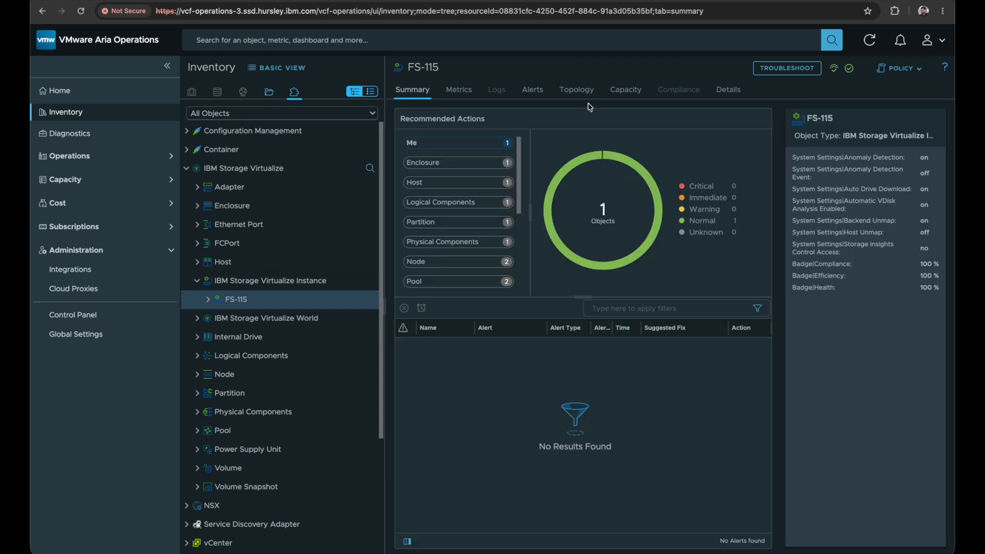
click(577, 90)
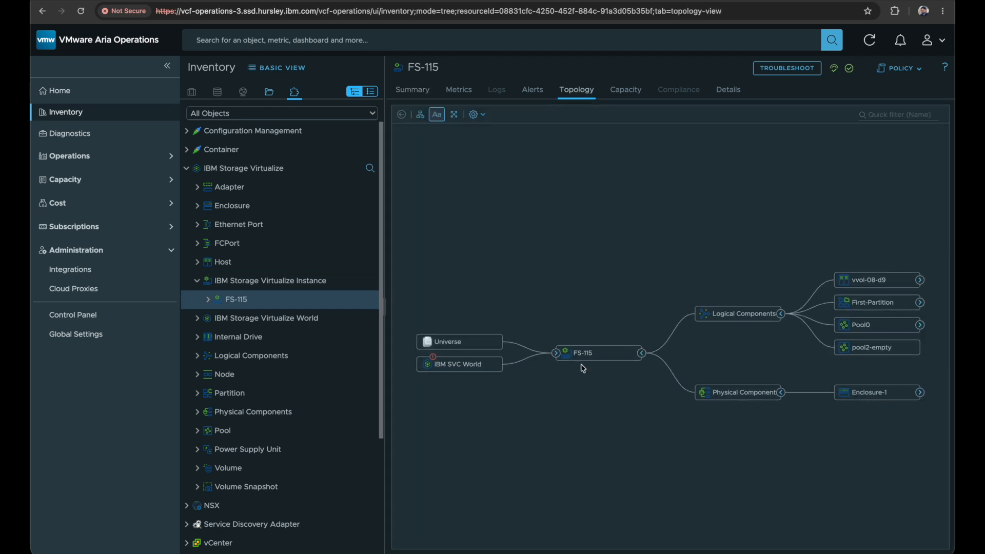